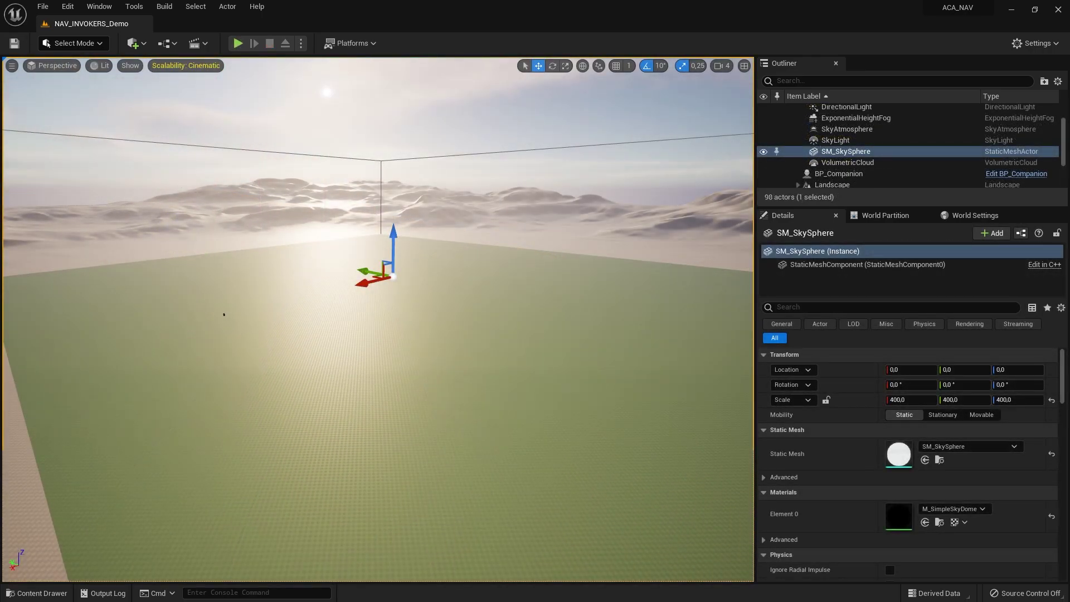
Pull the camera back and enlarge the NavMeshBoundsVolume to 1138.5 × 1138.5 × 171.25 across the terrain.
right_click_drag(223, 314, 382, 321)
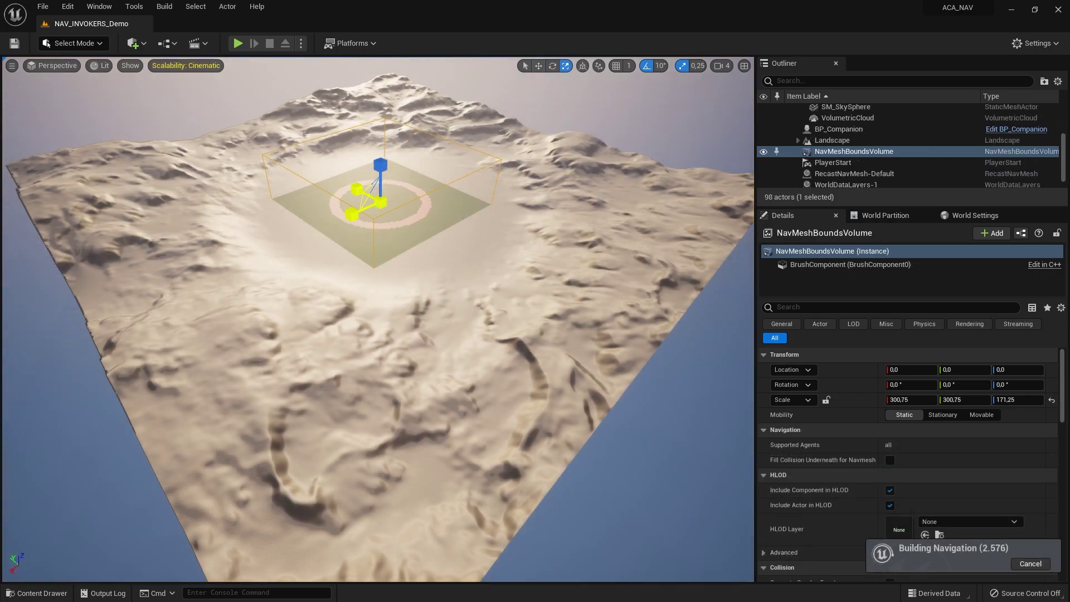
left_click_drag(365, 202, 493, 264)
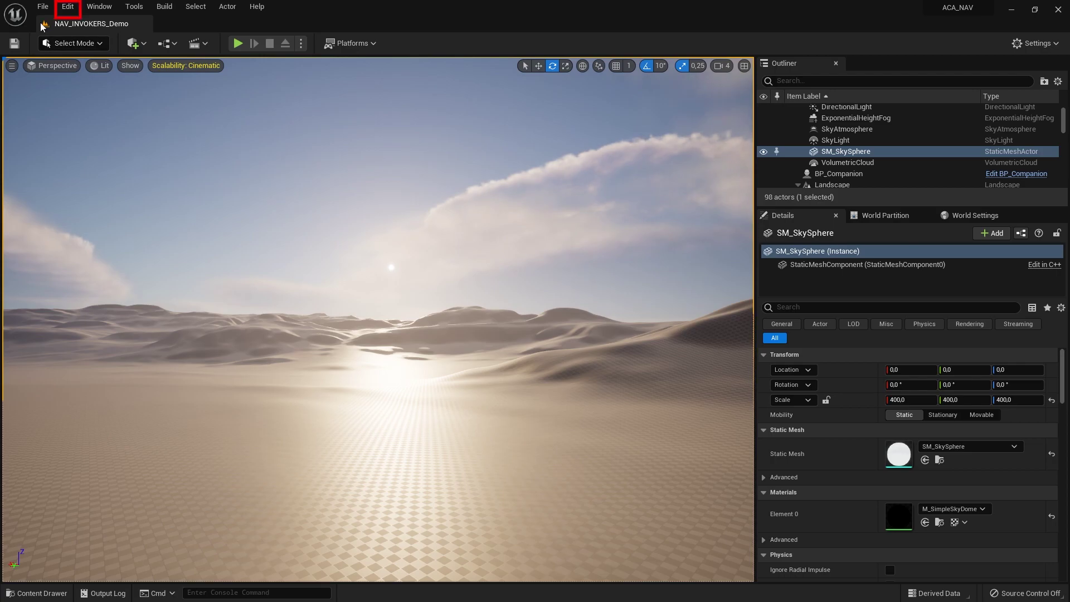
In Project Settings > Navigation Mesh, change Runtime Generation from Static to Dynamic.
left_click(66, 7)
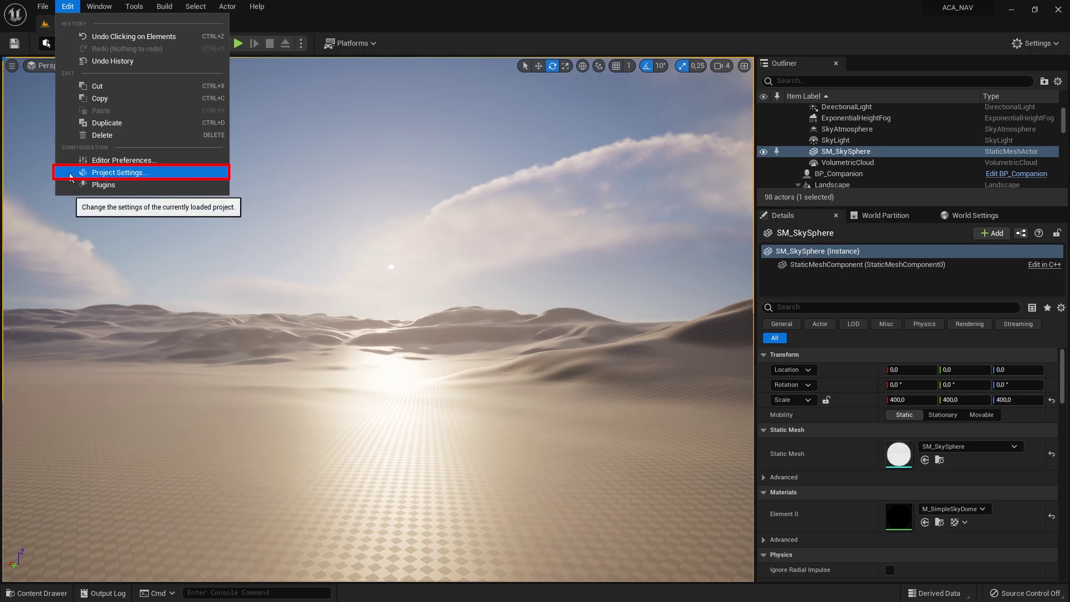
left_click(71, 177)
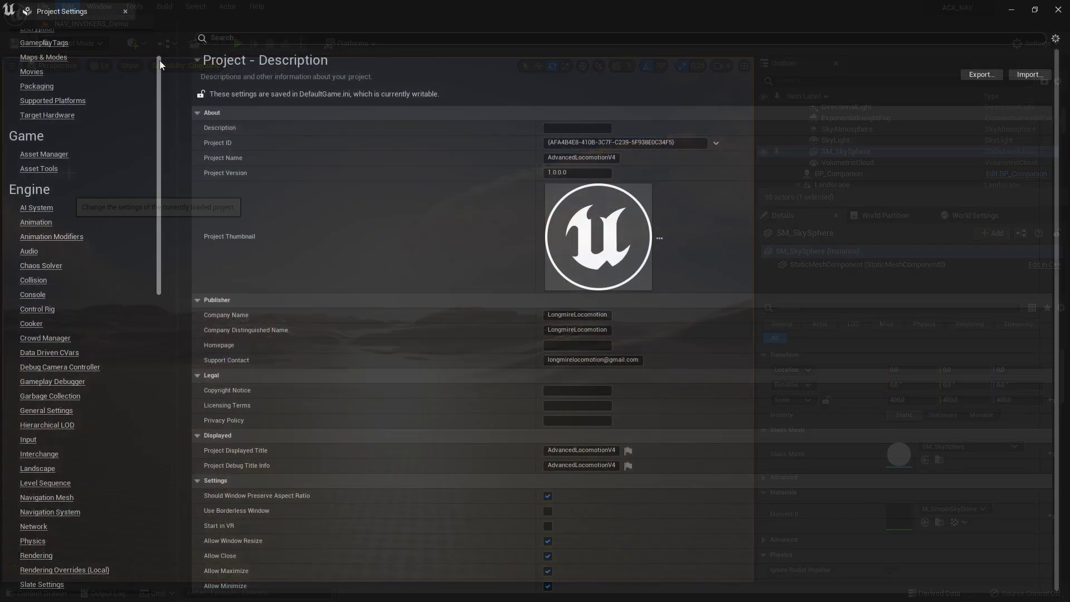
left_click_drag(160, 62, 165, 170)
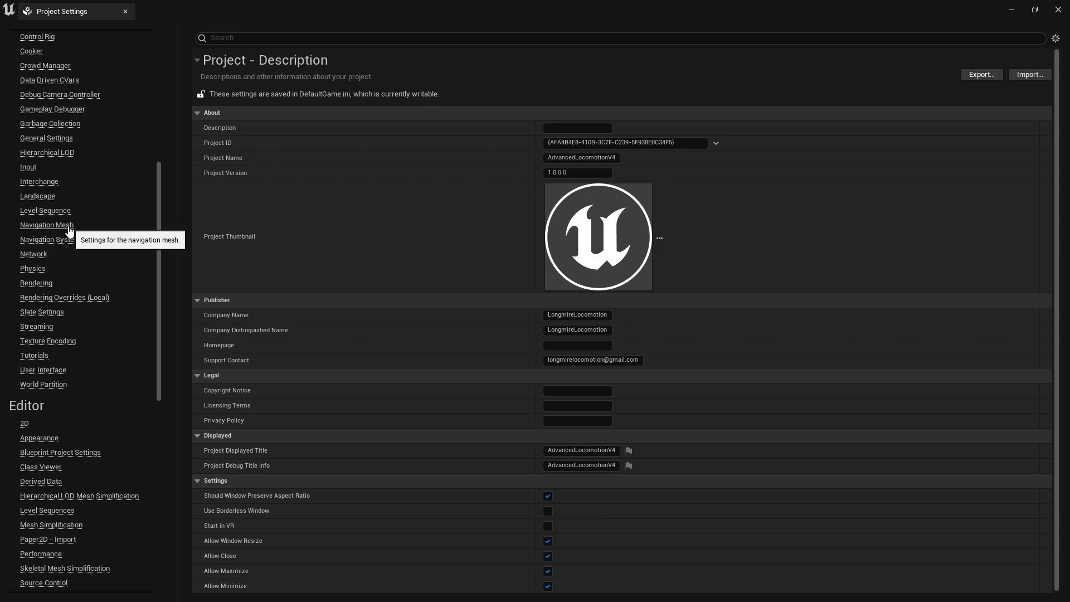
left_click(47, 225)
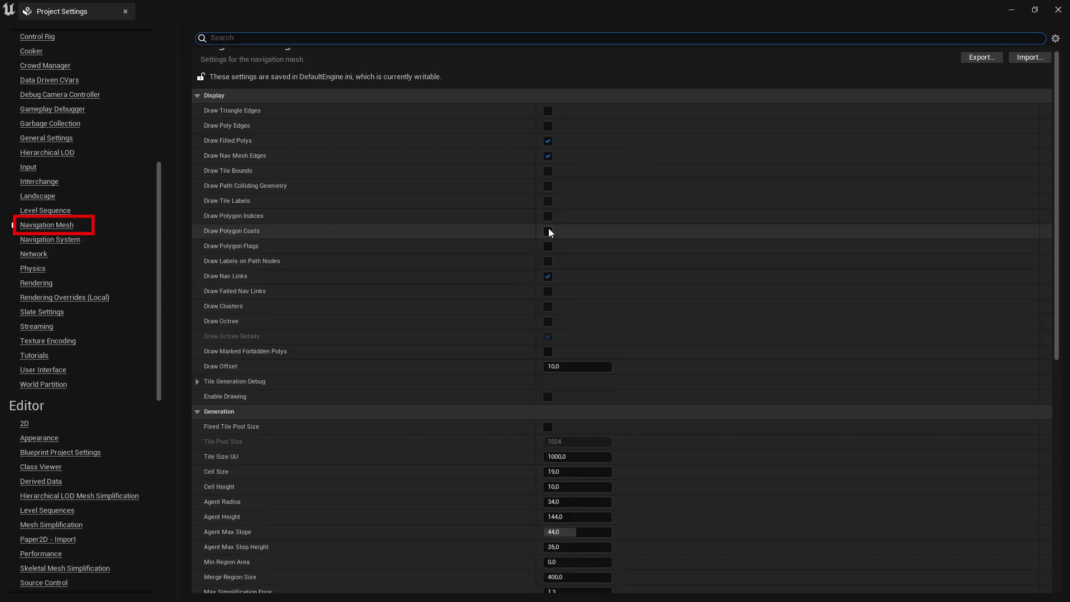
scroll(548, 229, "down", 5)
scroll(548, 229, "down", 8)
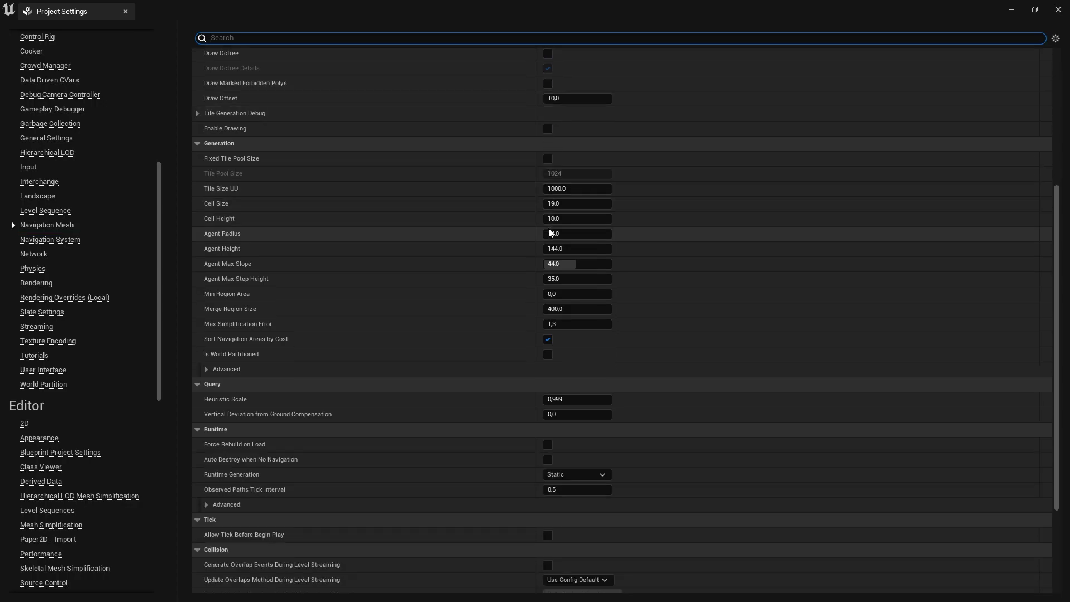
scroll(548, 228, "down", 1)
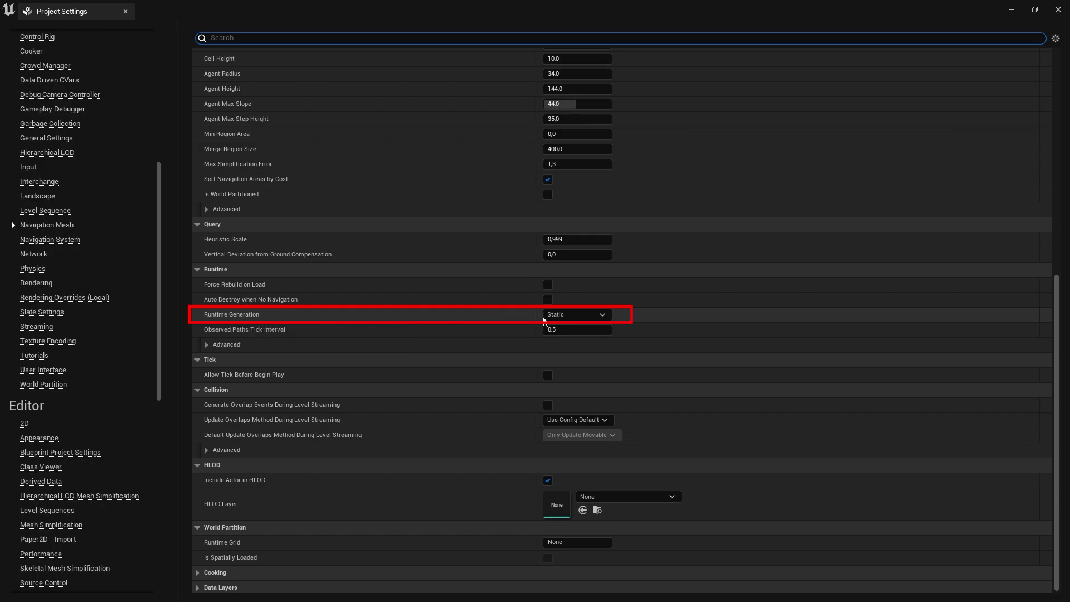
left_click(604, 316)
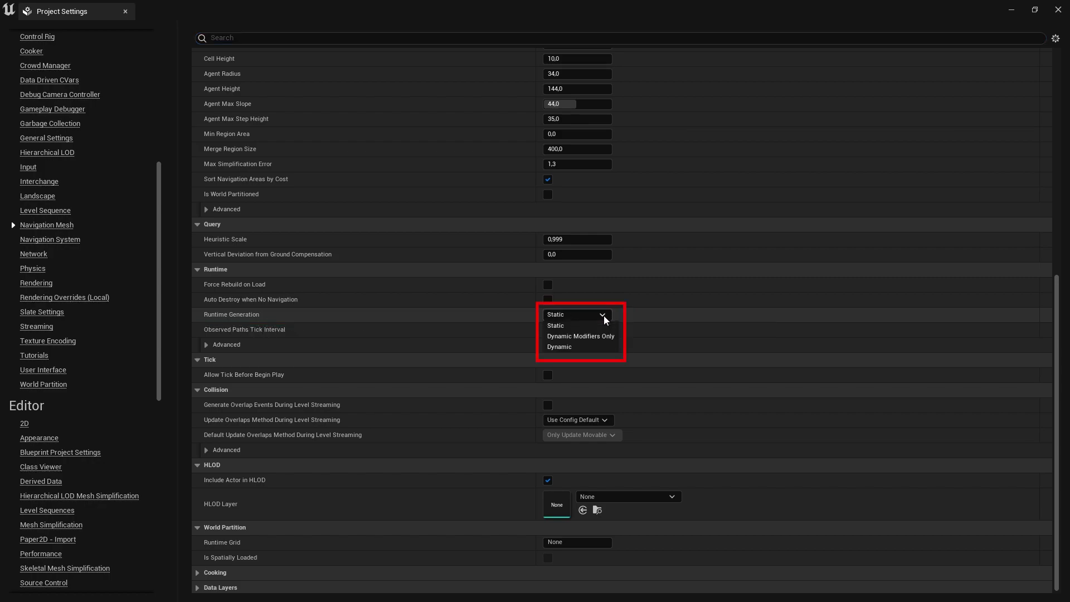
left_click(608, 348)
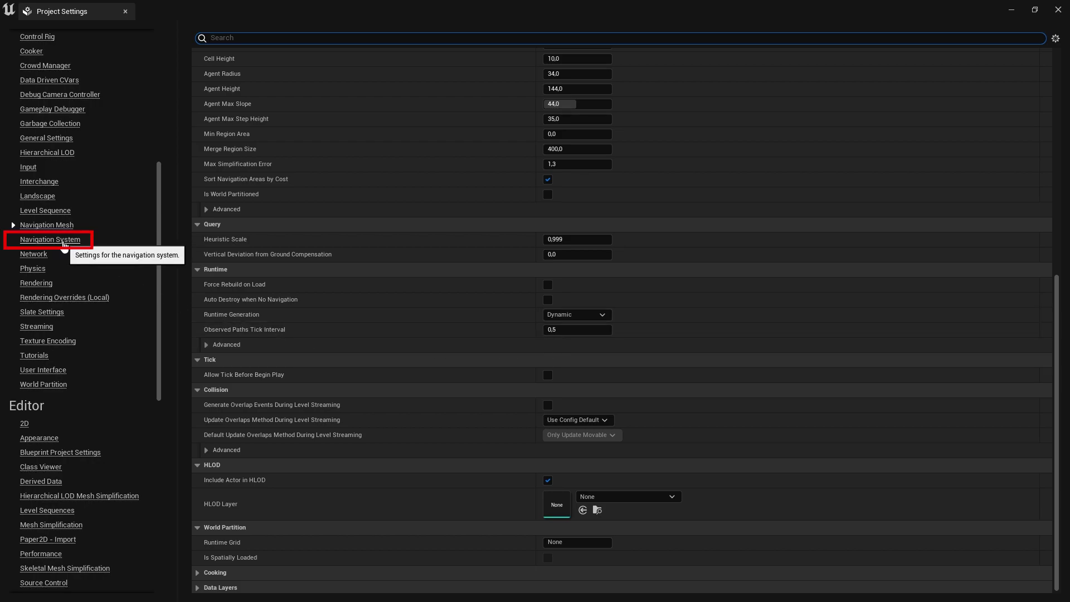
Show the Navigation System page of Project Settings.
left_click(64, 243)
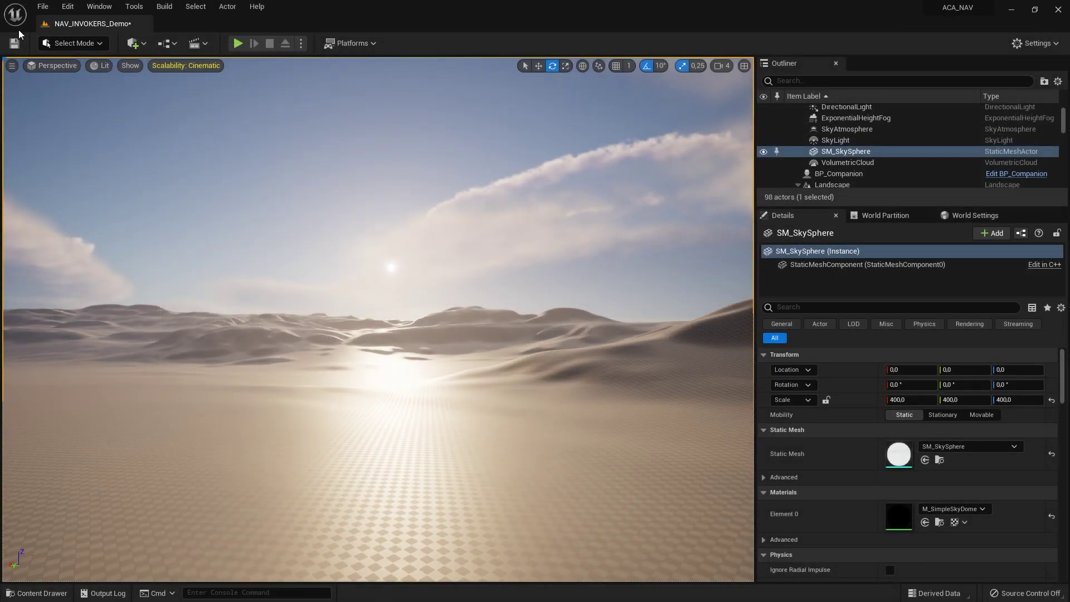
Save the level and move the camera over the terrain inside the bounds box.
left_click(15, 48)
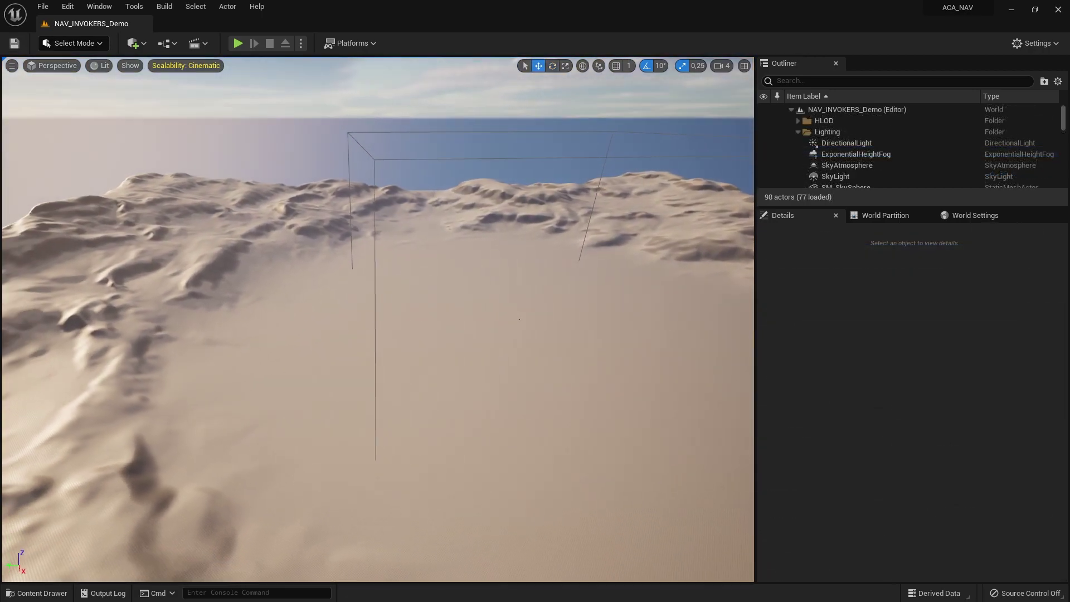
right_click_drag(519, 319, 391, 309)
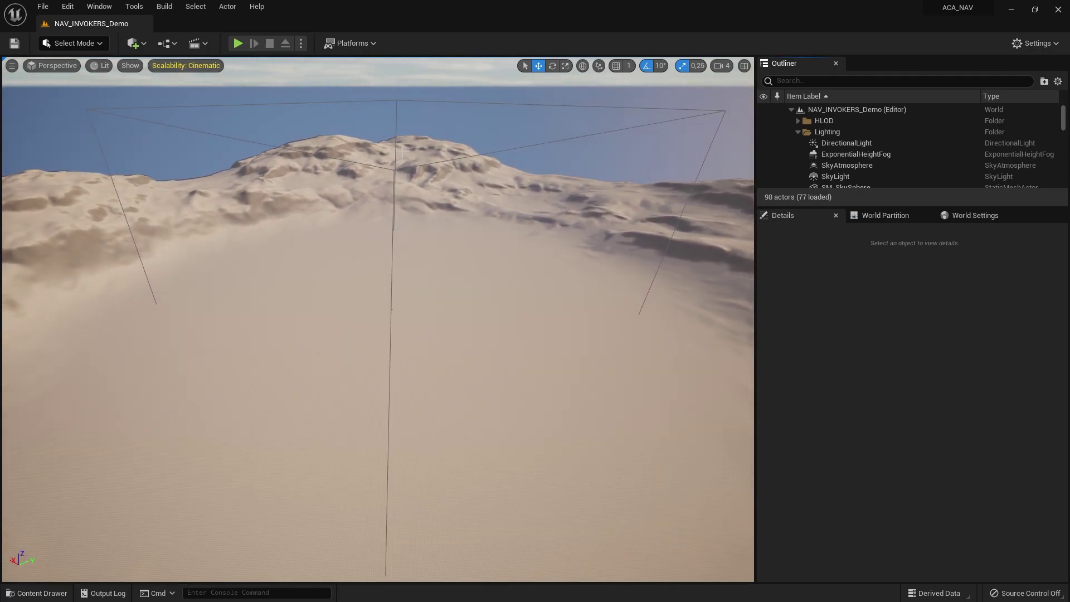
In Top view, scale the NavMeshBoundsVolume to 1050.25 in X and Y over the landscape.
left_click(396, 116)
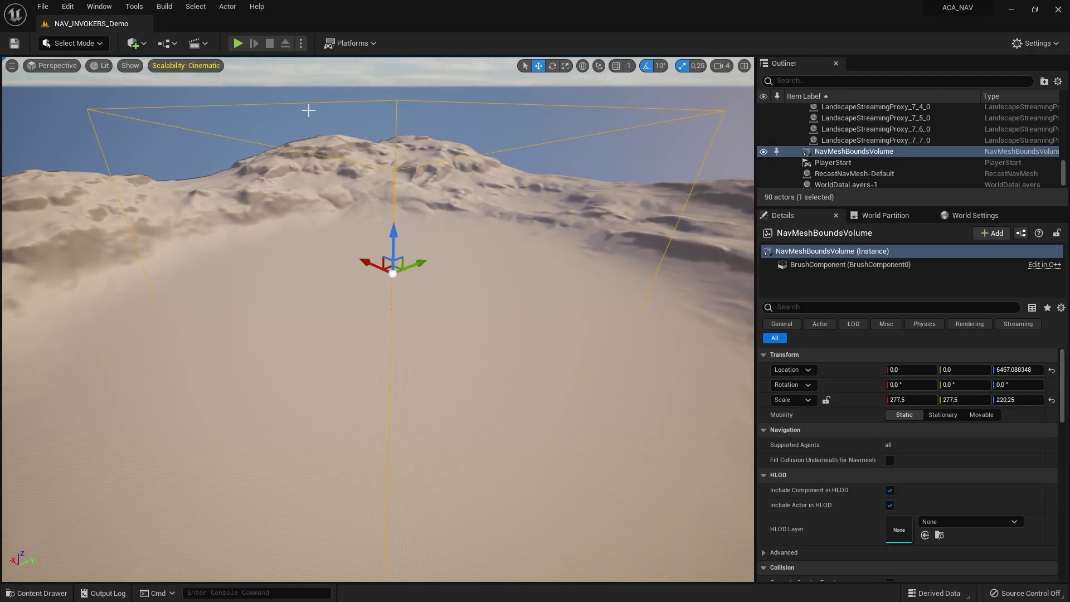
left_click(62, 67)
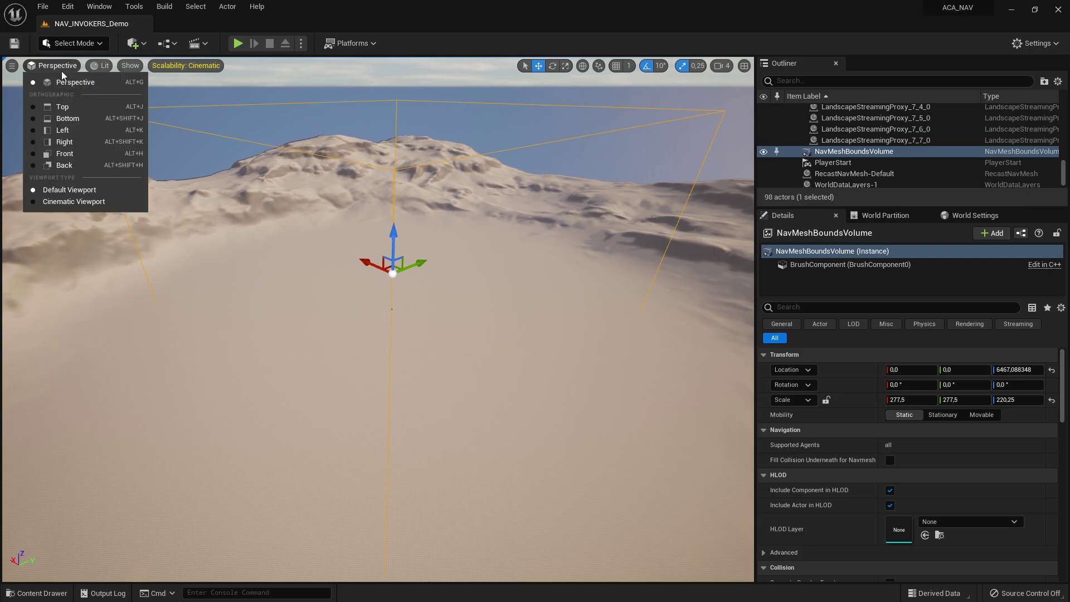
left_click(60, 107)
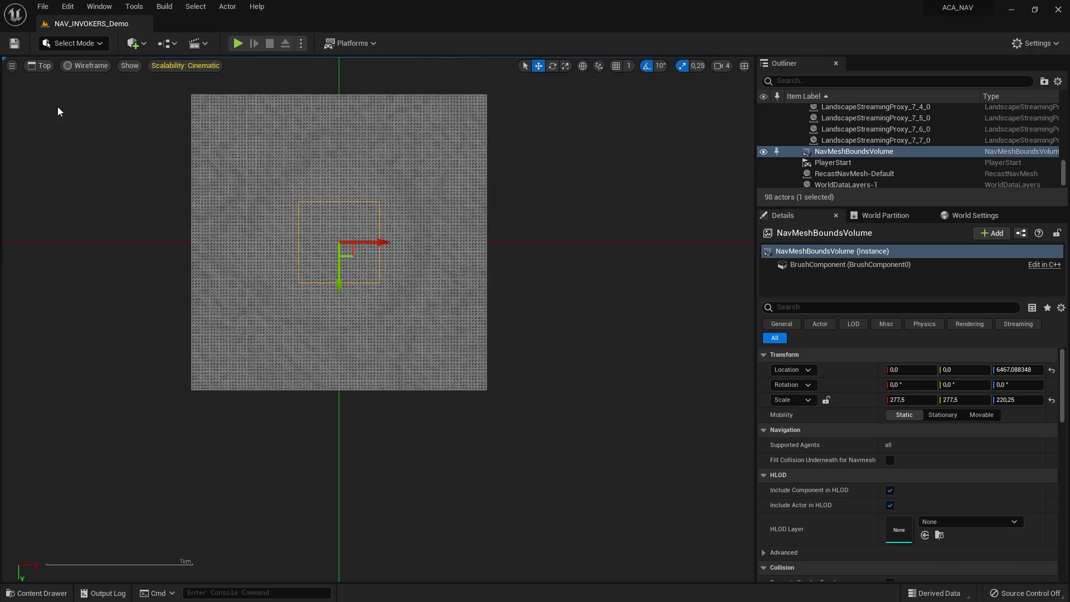
key("e")
key("r")
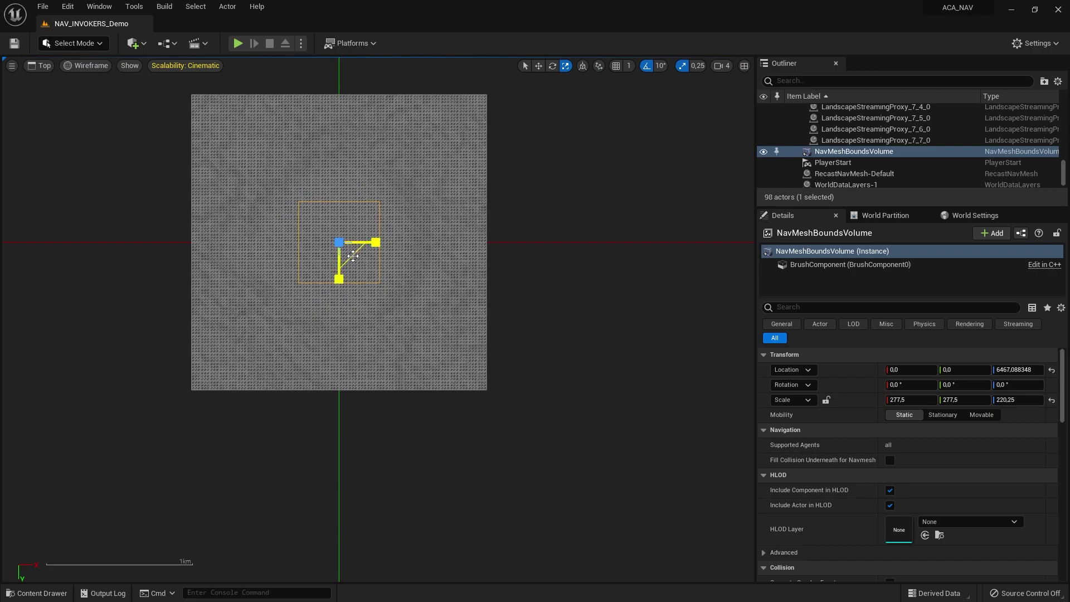
left_click_drag(352, 256, 446, 214)
Return to Perspective view, frame the landscape and deselect the bounds volume.
left_click(40, 65)
left_click(56, 88)
key("f")
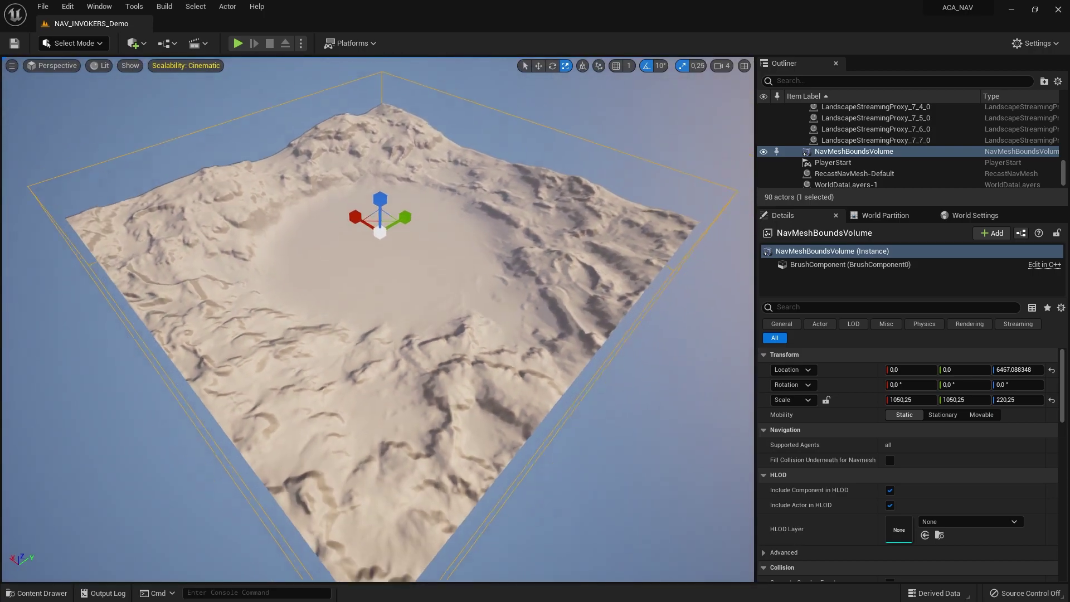
key("Escape")
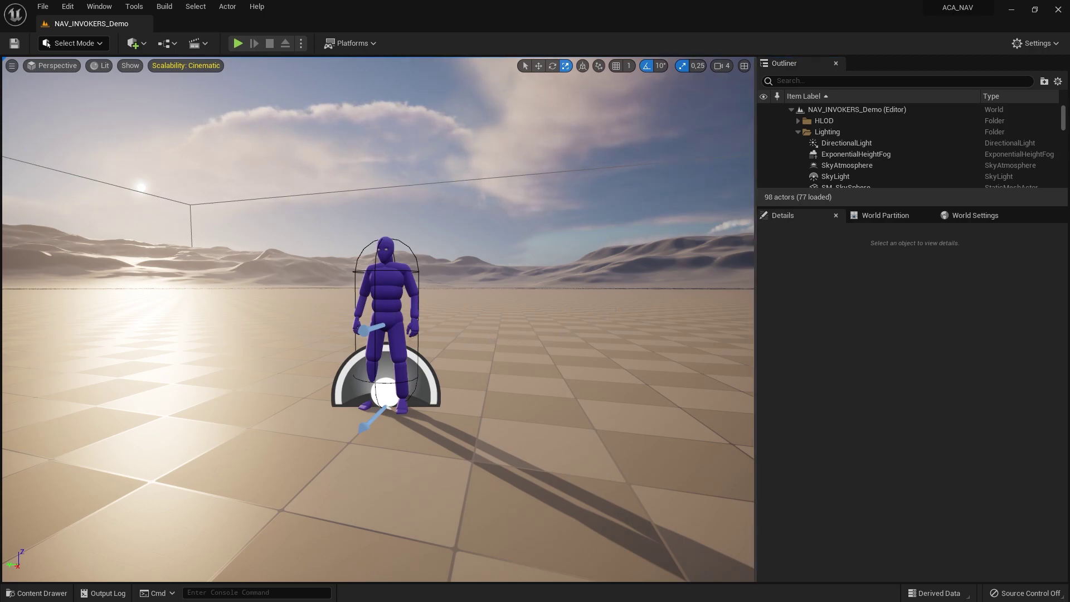
Add a Navigation Invoker component (NavigationInvoker1) to the BP_Companion character.
left_click(385, 302)
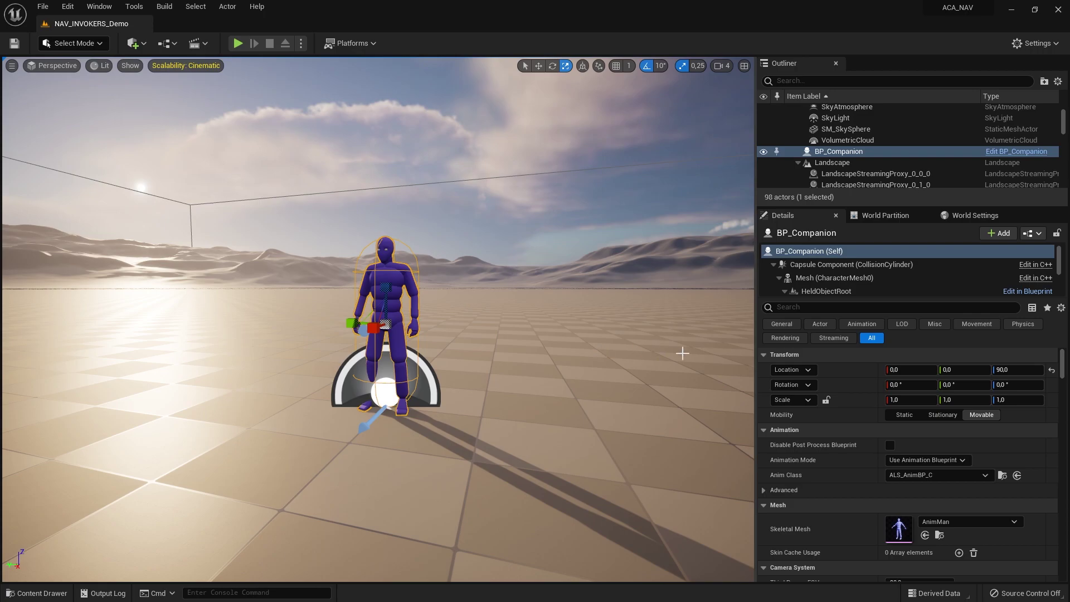
left_click(998, 235)
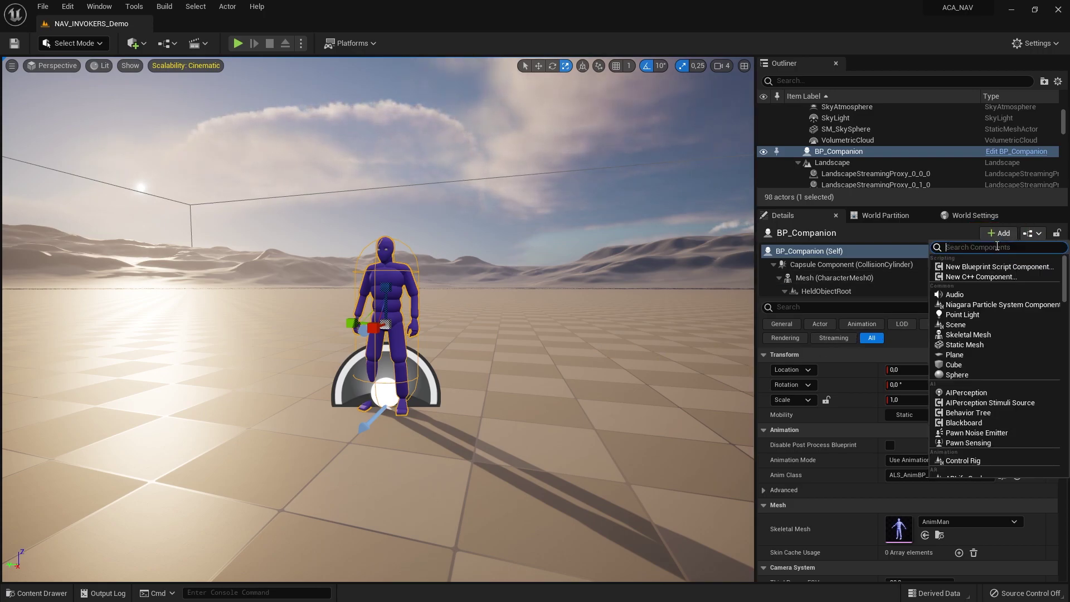
type("Navigation")
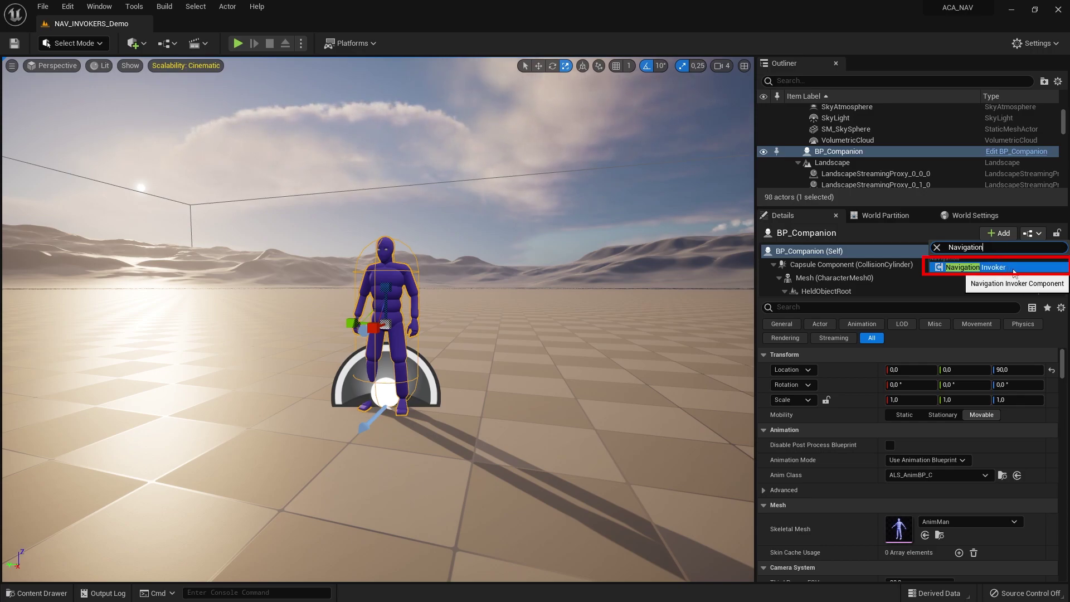
left_click(1013, 269)
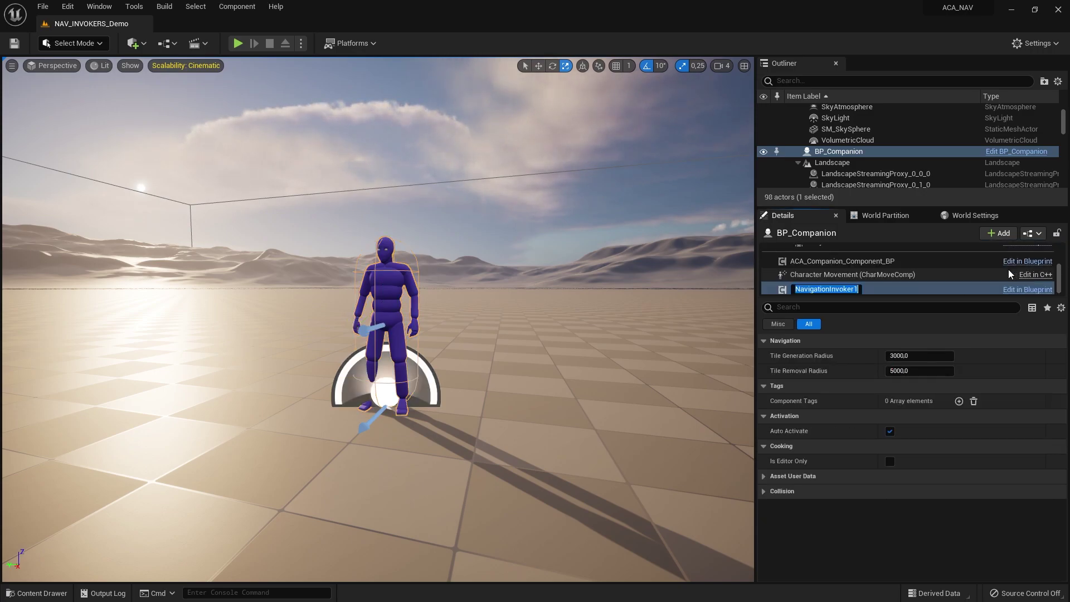
left_click(860, 288)
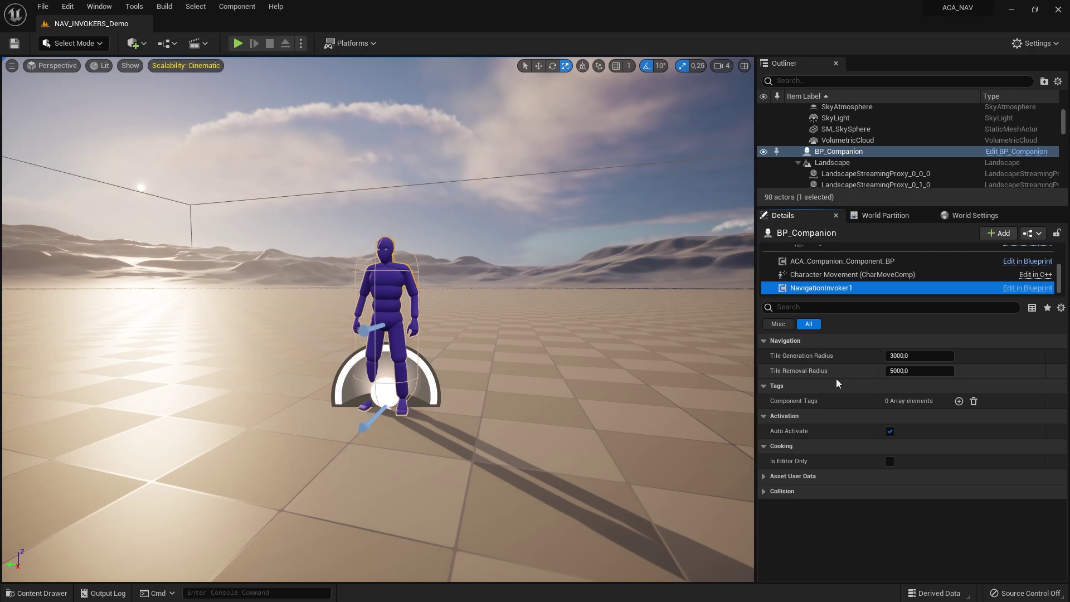
Set the invoker's Tile Generation Radius to 10000 and begin entering 1100 for Tile Removal Radius.
left_click(938, 356)
type("1")
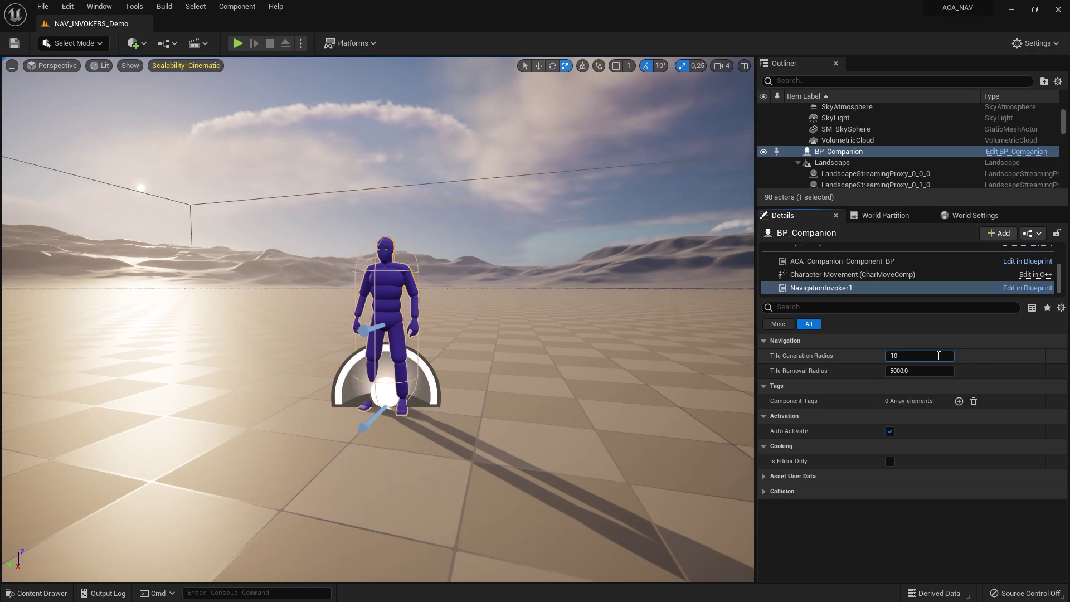
key("Return")
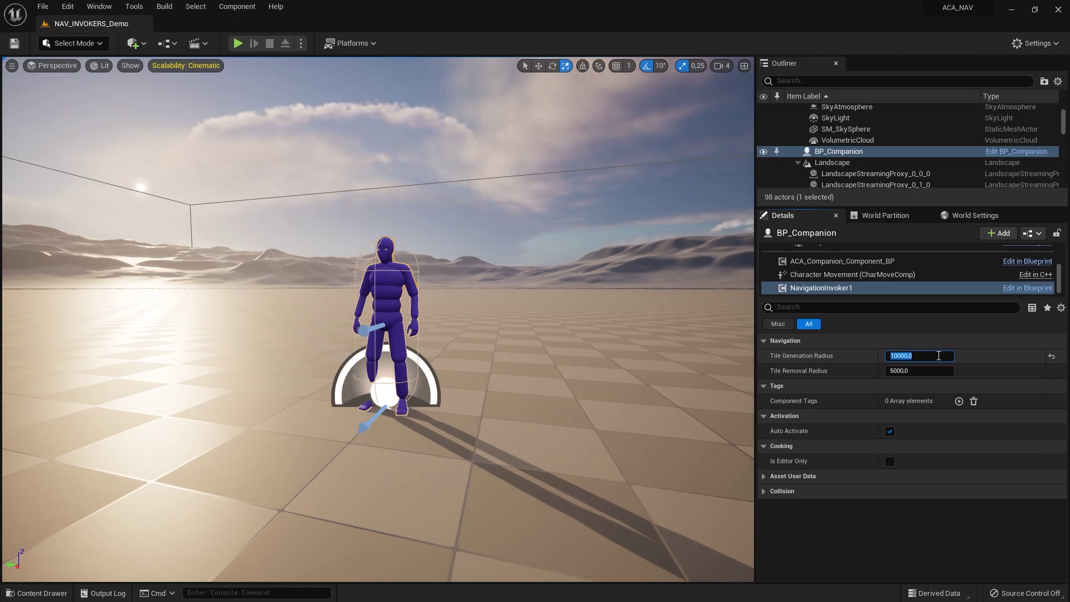
left_click(936, 371)
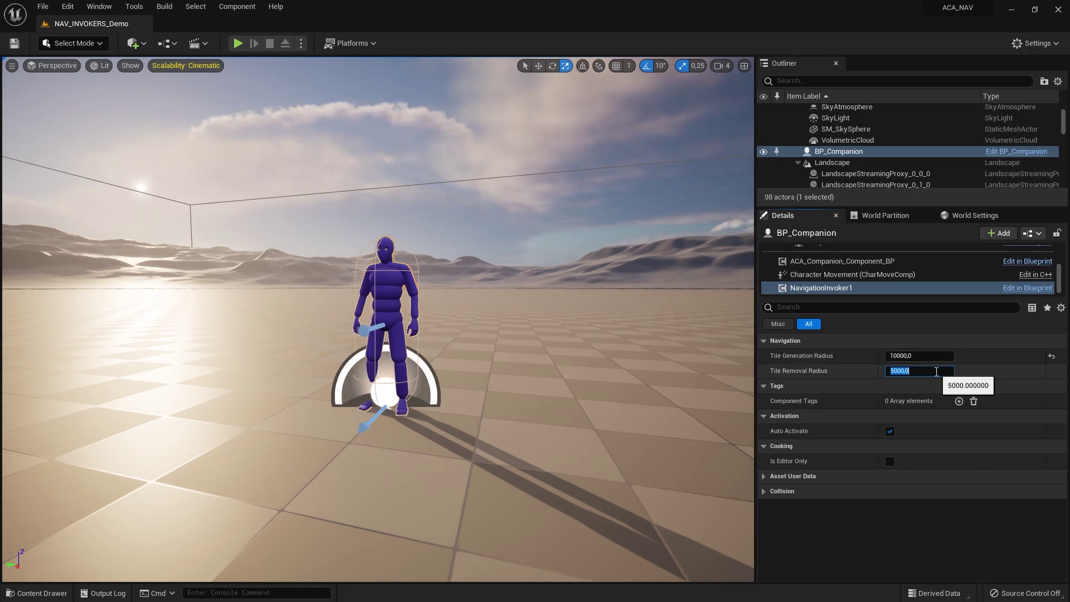
type("1100")
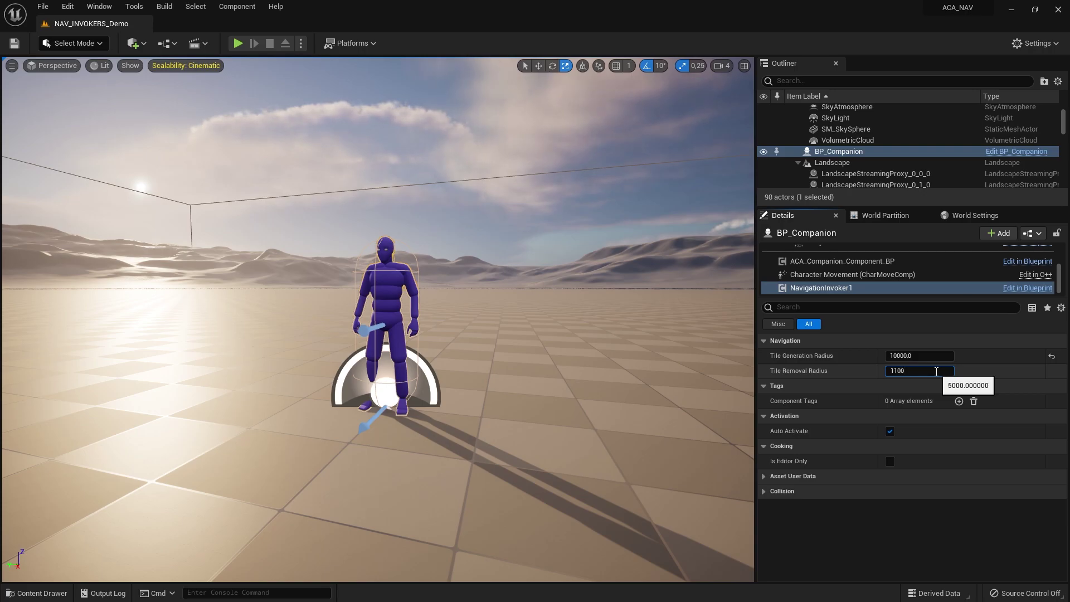